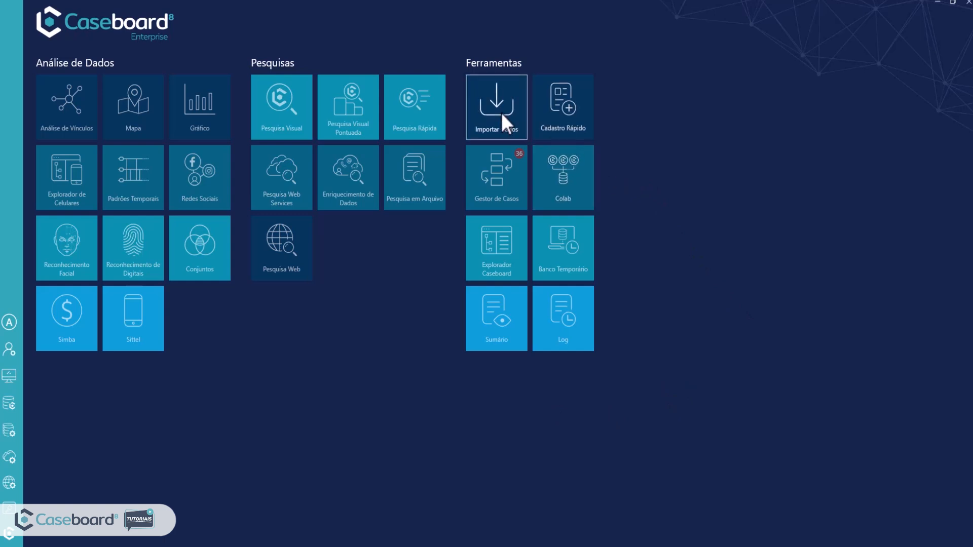
# Load the PESSOA_TELEFONE_ENDEREÇO spreadsheet from Área de Trabalho into the maximized data importer and enlarge the data preview.
pyautogui.click(501, 112)
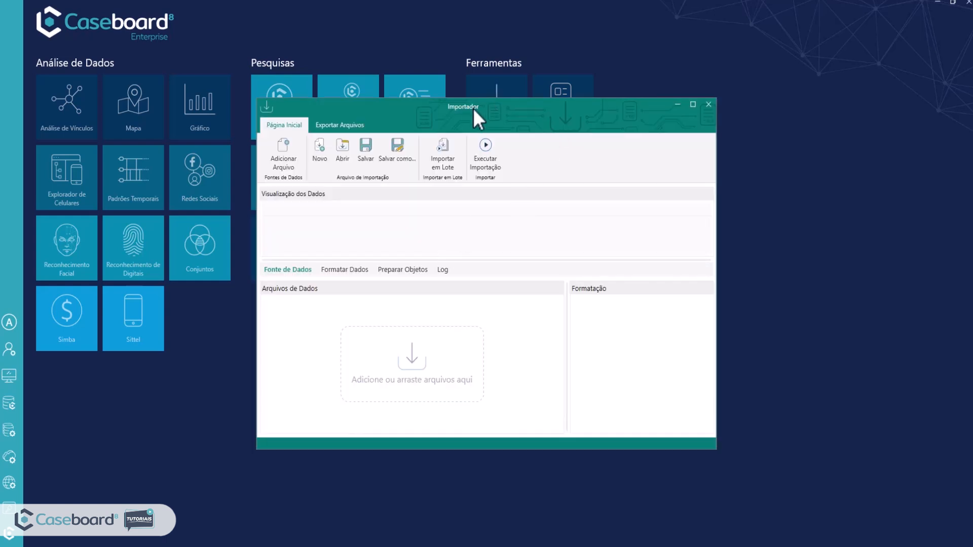
pyautogui.doubleClick(466, 105)
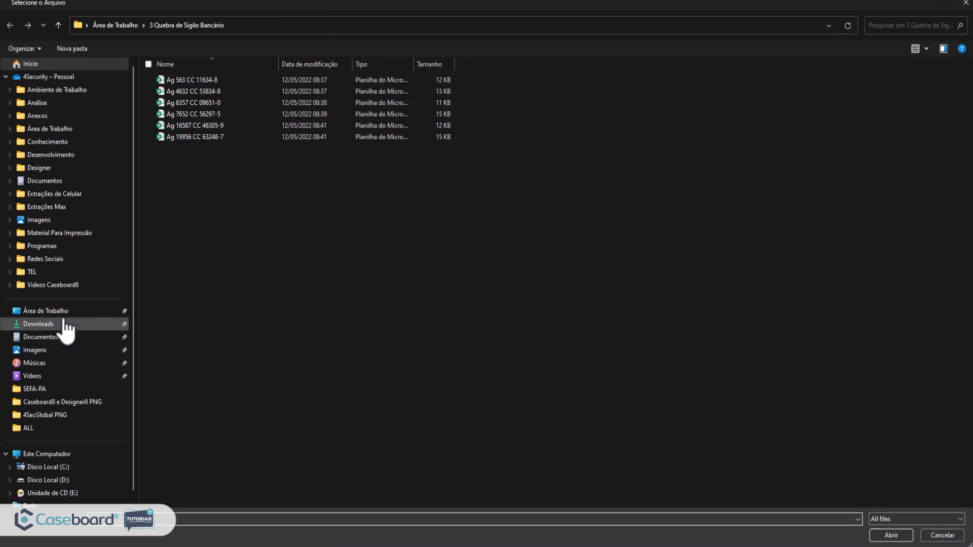
pyautogui.click(51, 311)
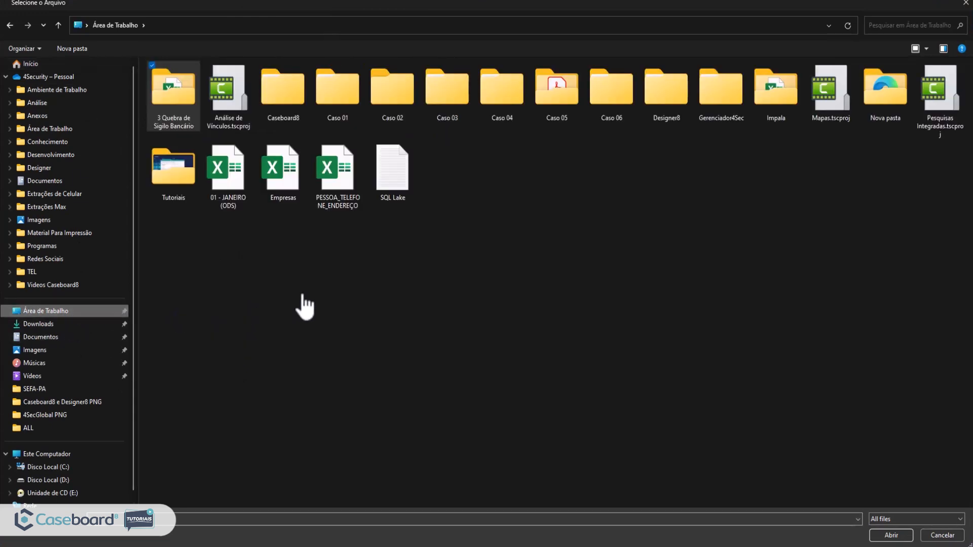
pyautogui.click(333, 178)
pyautogui.click(882, 533)
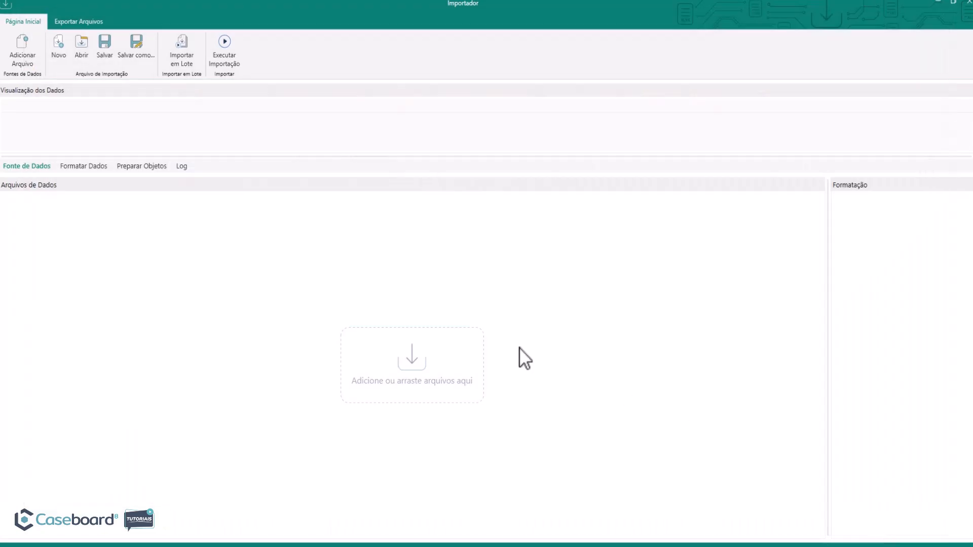
pyautogui.moveTo(199, 158); pyautogui.dragTo(200, 194)
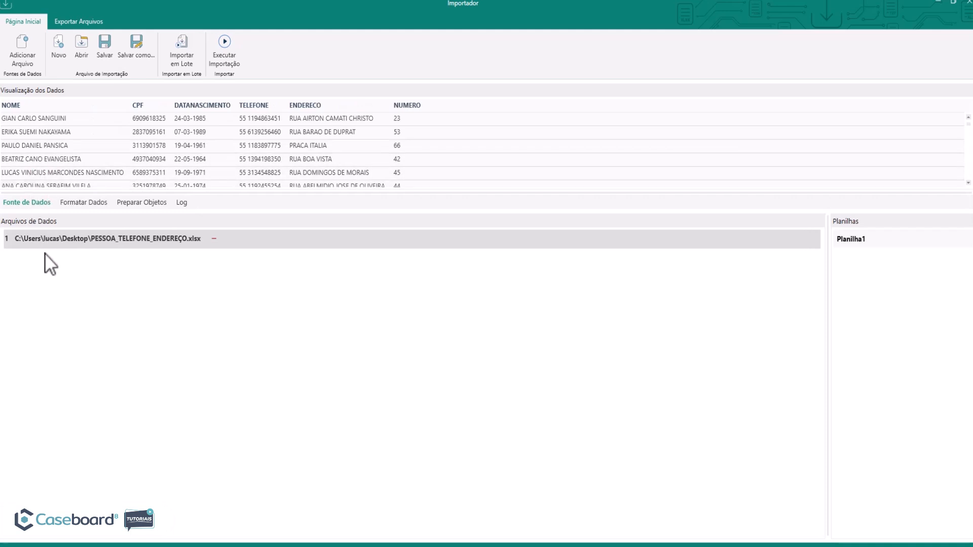
# Apply a Substituir texto action to the DATA_NASCIMENTO column, replacing "-" with "/".
pyautogui.click(89, 202)
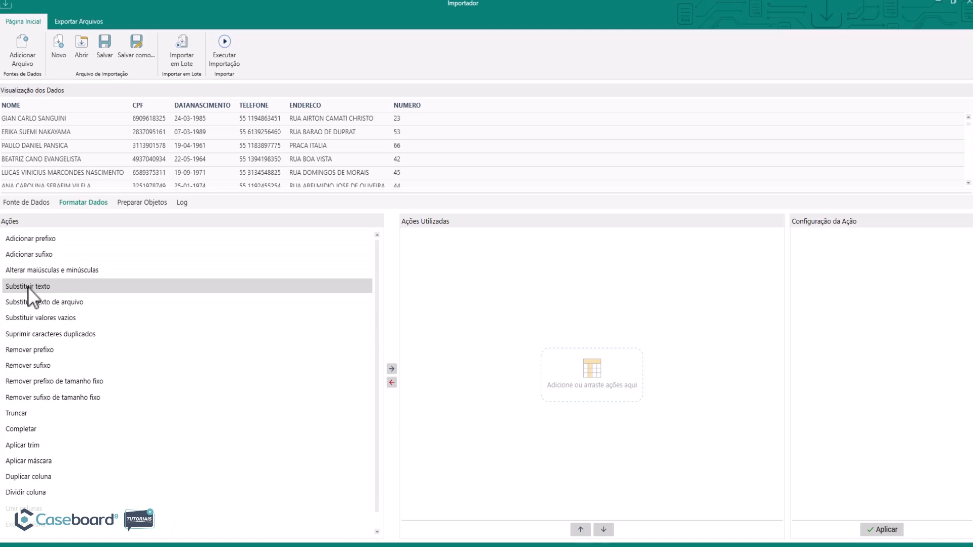
pyautogui.moveTo(29, 285); pyautogui.dragTo(501, 261)
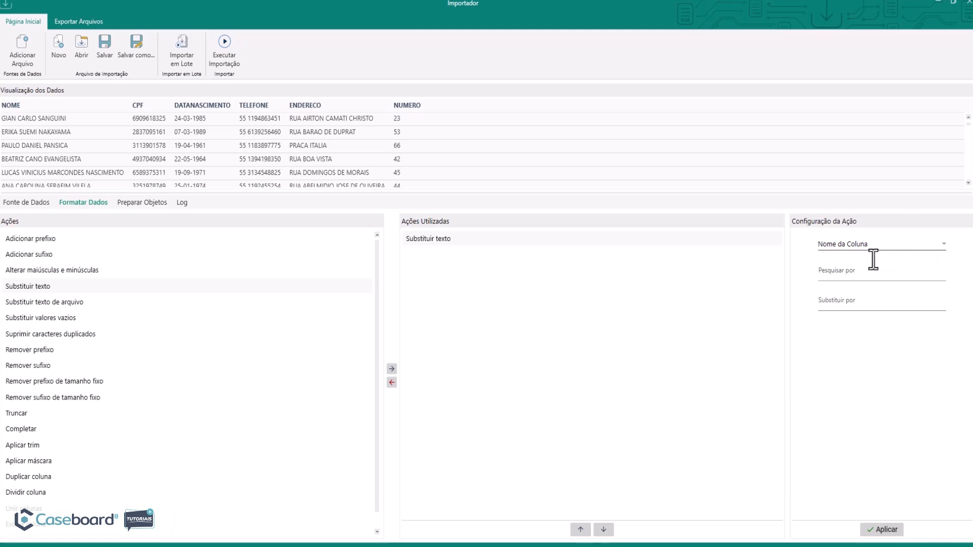
pyautogui.click(941, 244)
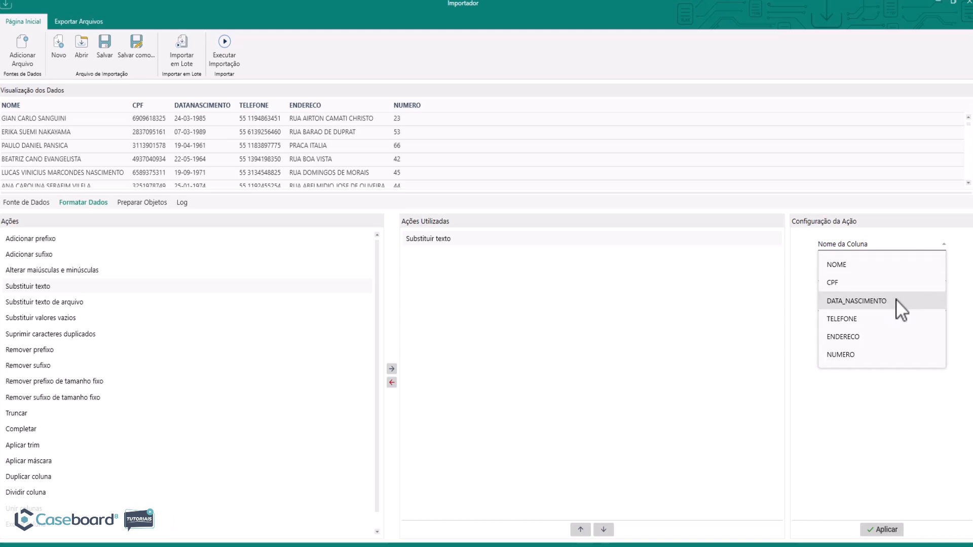
pyautogui.click(858, 299)
pyautogui.click(833, 271)
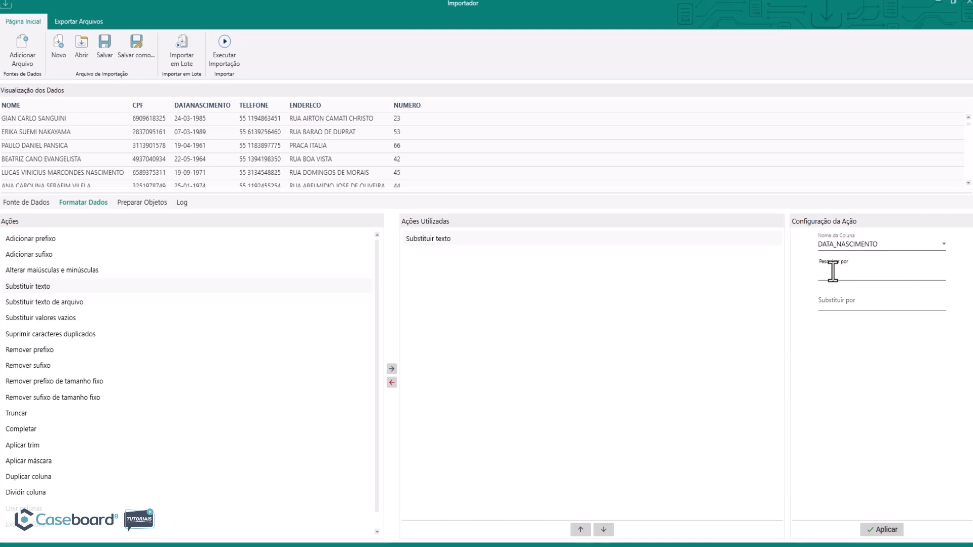
pyautogui.write('-')
pyautogui.click(835, 307)
pyautogui.click(883, 530)
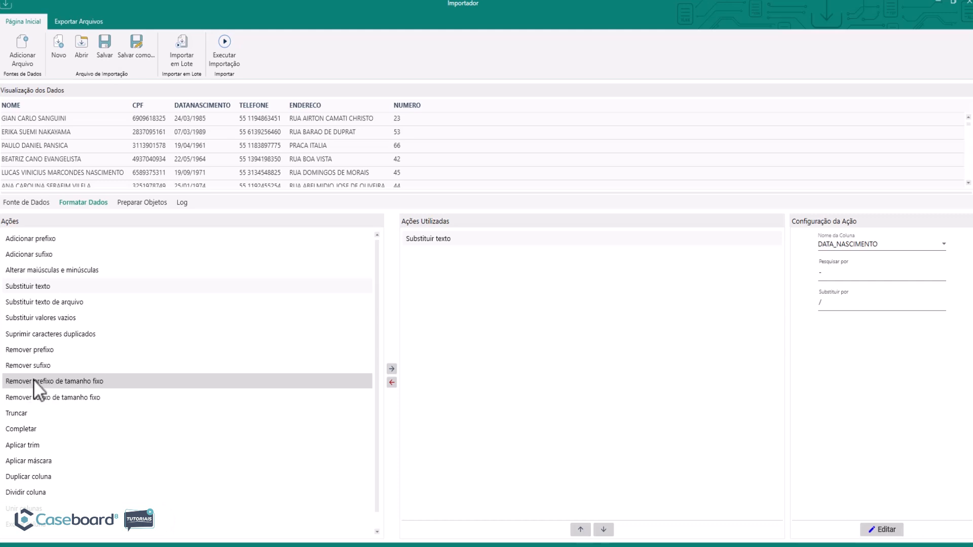
# Apply a Remover prefixo de tamanho fixo action to the TELEFONE column with a prefix size of 3.
pyautogui.moveTo(26, 379); pyautogui.dragTo(448, 297)
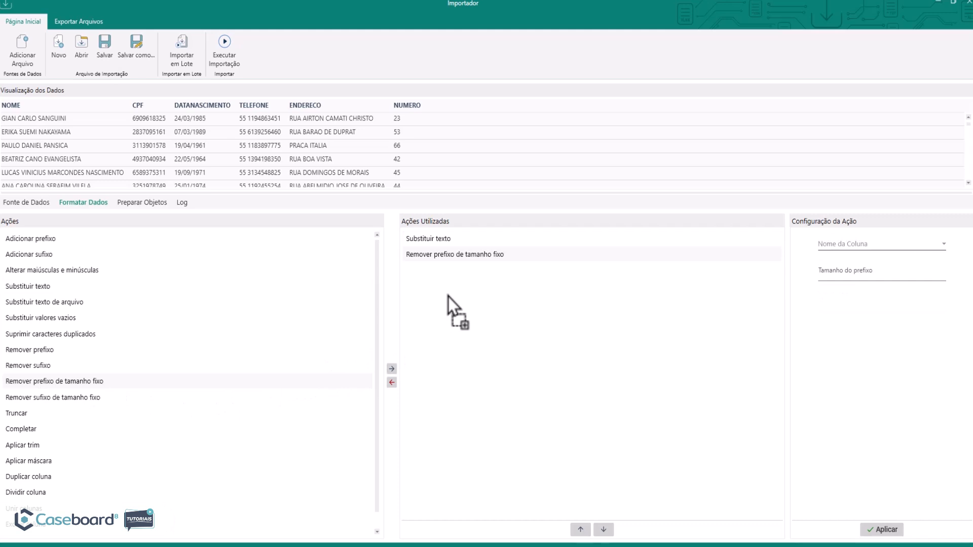
pyautogui.click(941, 242)
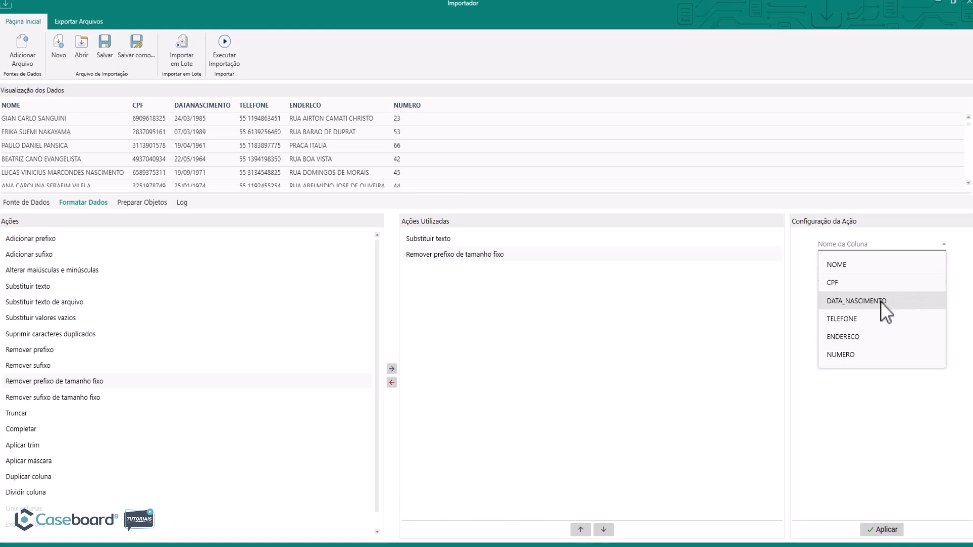
pyautogui.click(863, 320)
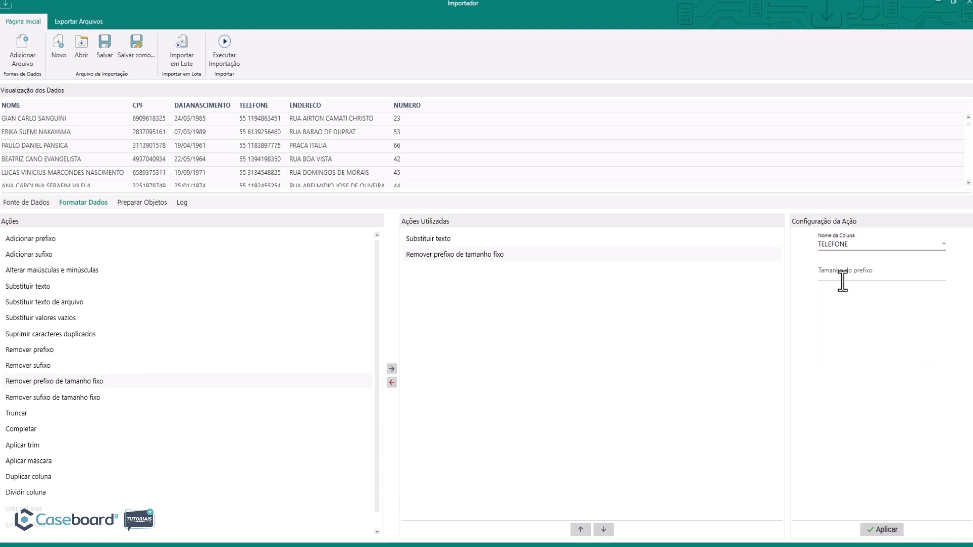
pyautogui.click(829, 274)
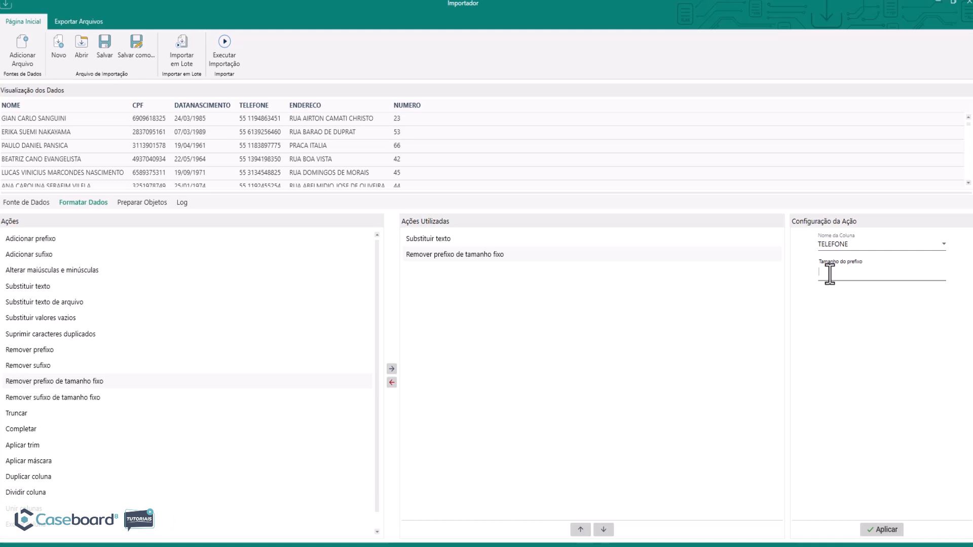
pyautogui.write('3')
pyautogui.click(882, 530)
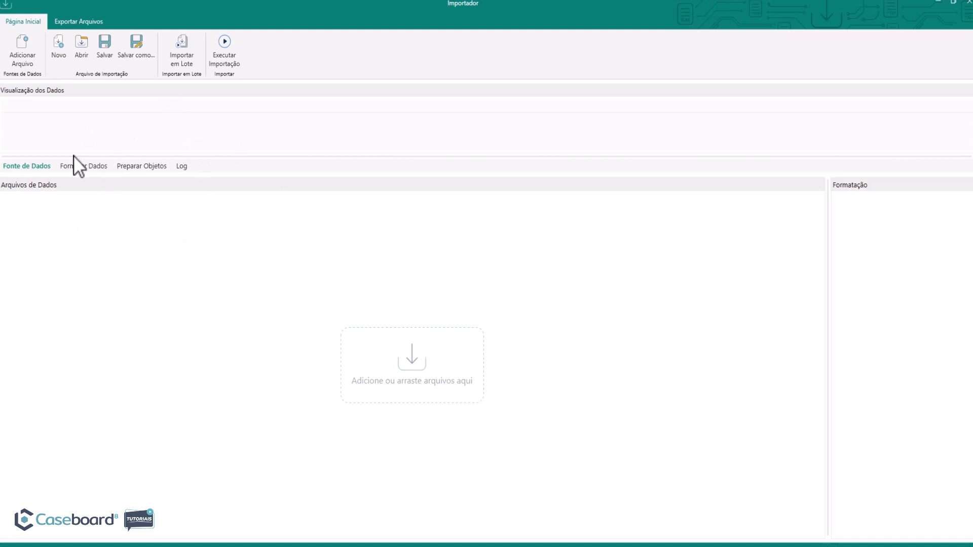
# Load all six spreadsheets from the 3 Quebra de Sigilo Bancário folder into the importer and enlarge the data preview.
pyautogui.click(25, 42)
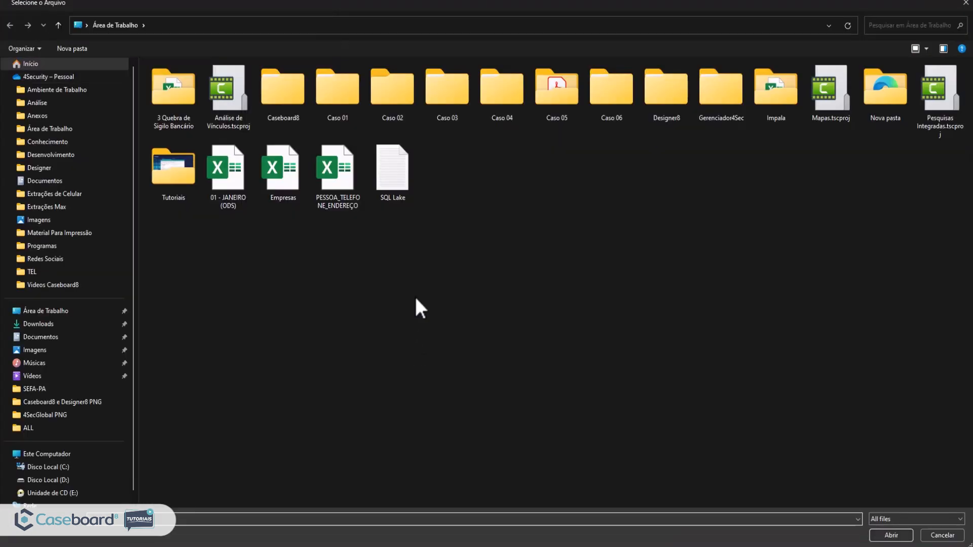
pyautogui.doubleClick(176, 97)
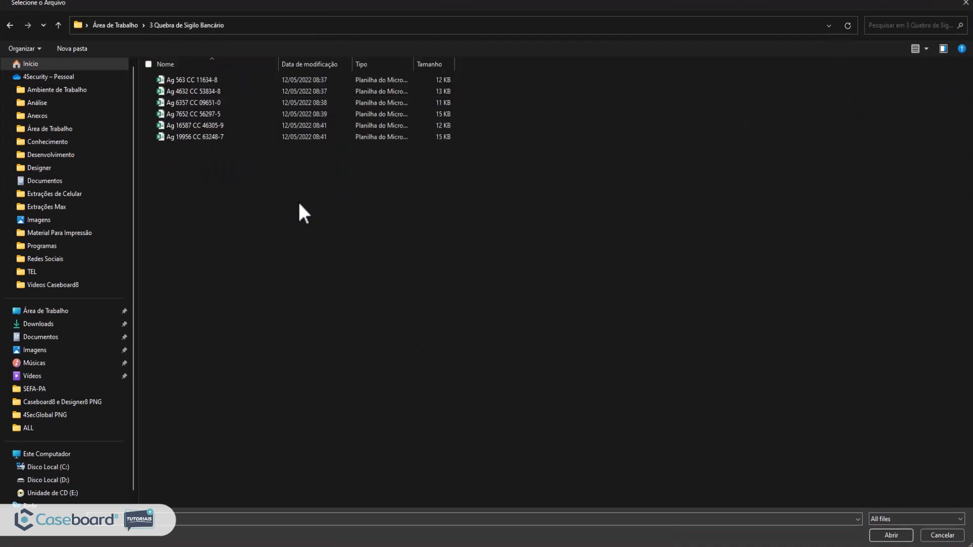
pyautogui.moveTo(254, 158); pyautogui.dragTo(191, 81)
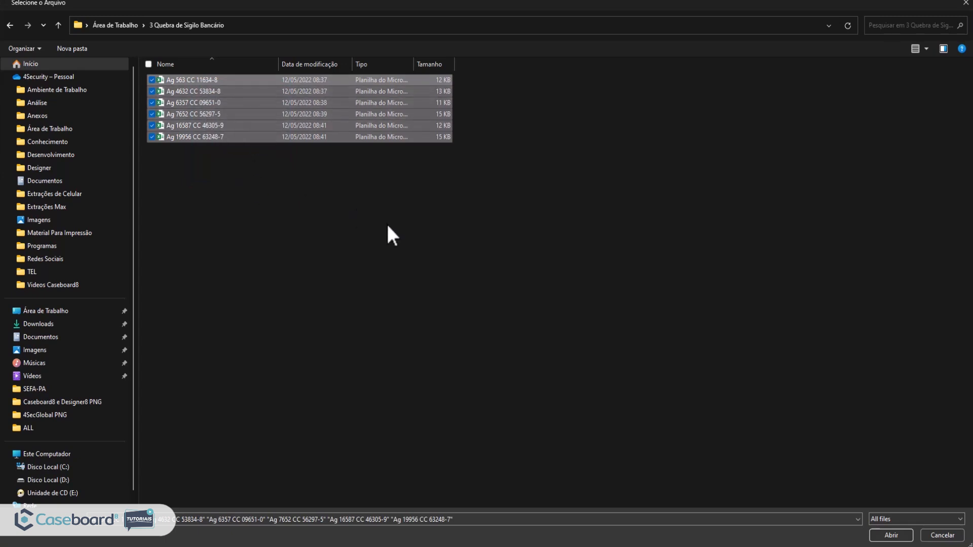
pyautogui.click(891, 535)
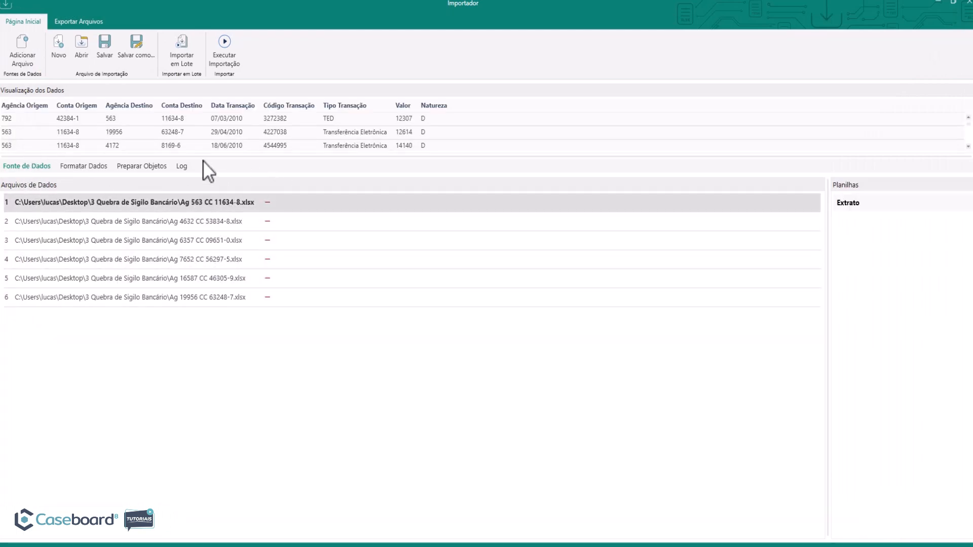
pyautogui.moveTo(185, 156); pyautogui.dragTo(184, 187)
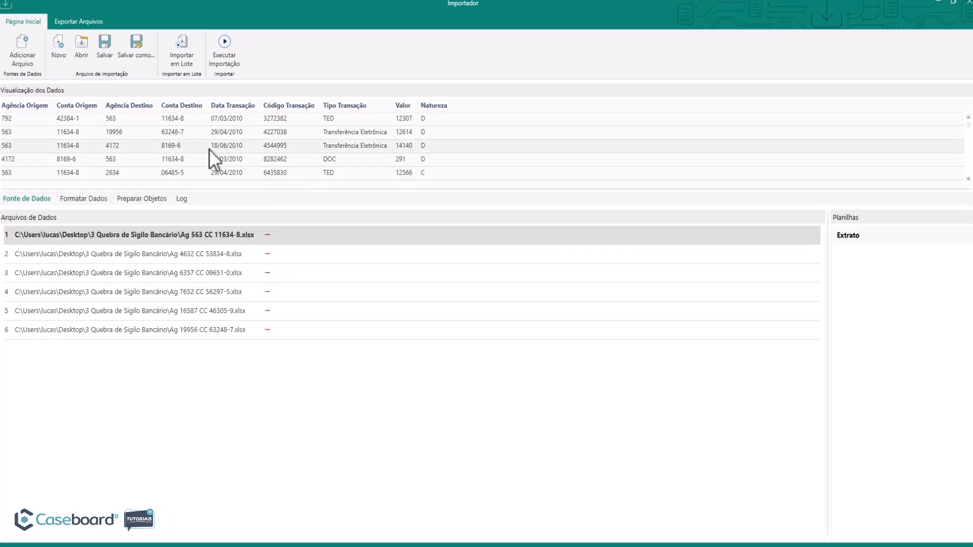
# Apply an Adicionar prefixo action to the Valor column with the prefix "R$".
pyautogui.click(84, 198)
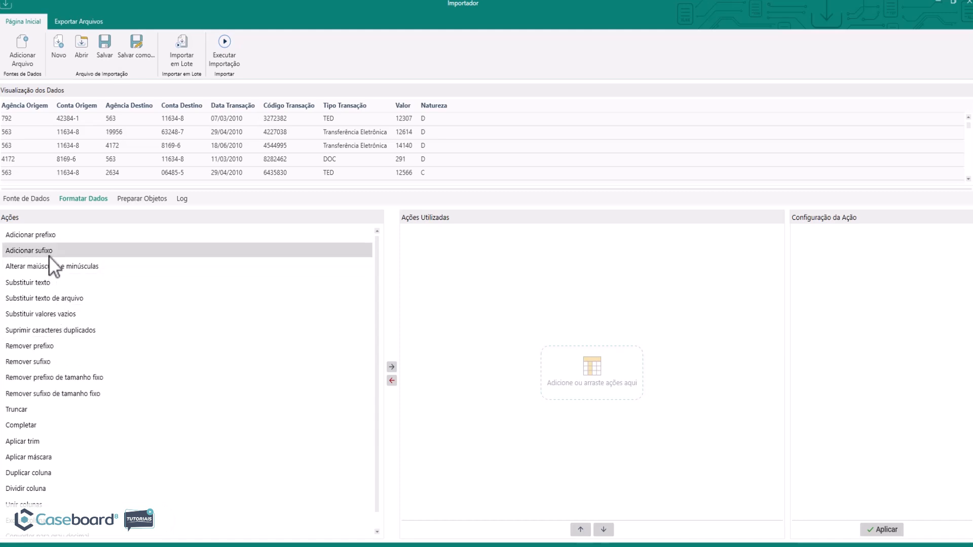
pyautogui.moveTo(19, 233); pyautogui.dragTo(521, 278)
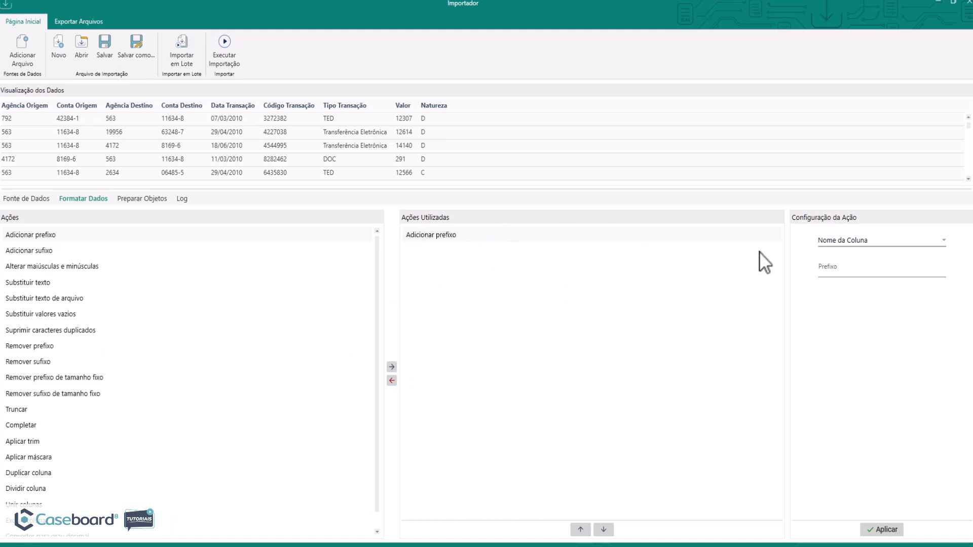
pyautogui.click(852, 240)
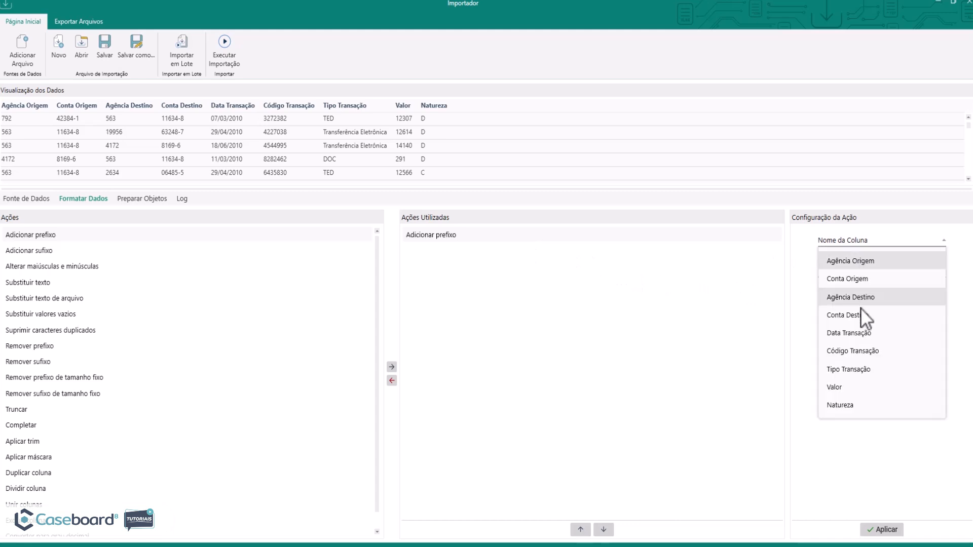
pyautogui.click(848, 383)
pyautogui.click(836, 269)
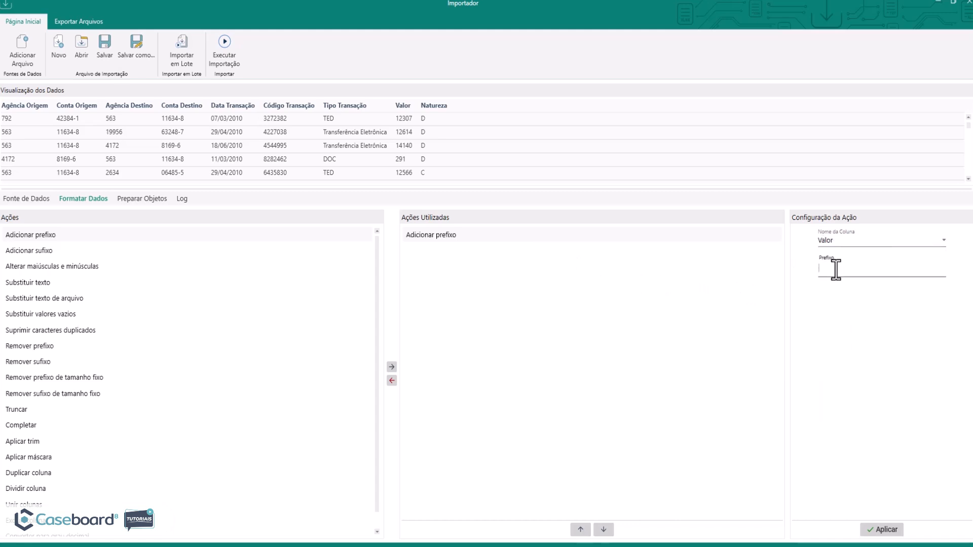
pyautogui.write('R$')
pyautogui.click(883, 530)
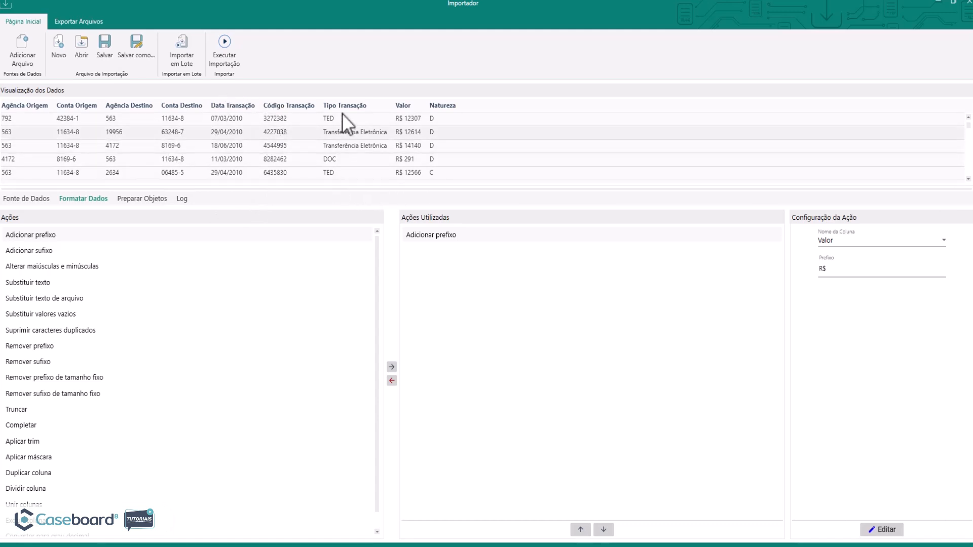
# Add a Converter para grau decimal action for the Natureza column and look through its source degree formats.
pyautogui.scroll(-1, 117, 334)
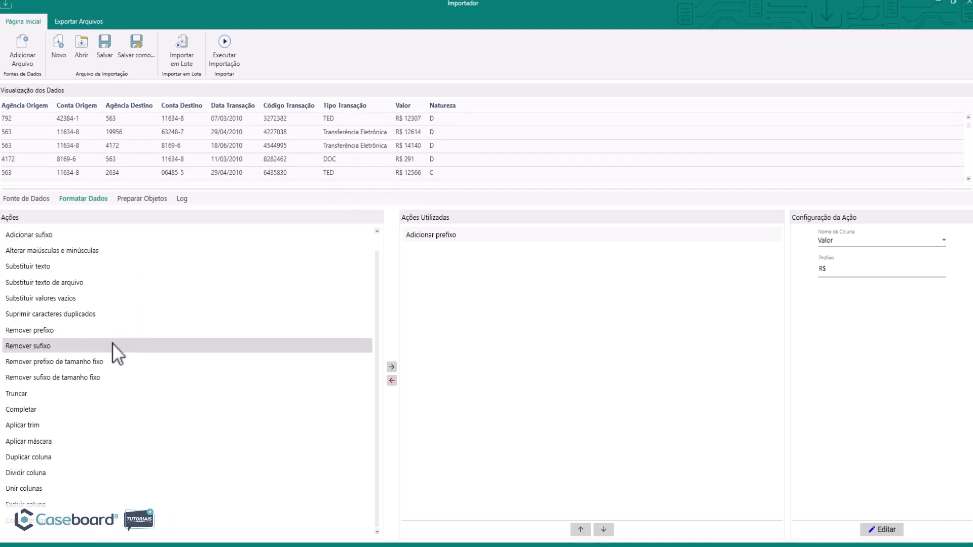
pyautogui.scroll(1, 96, 393)
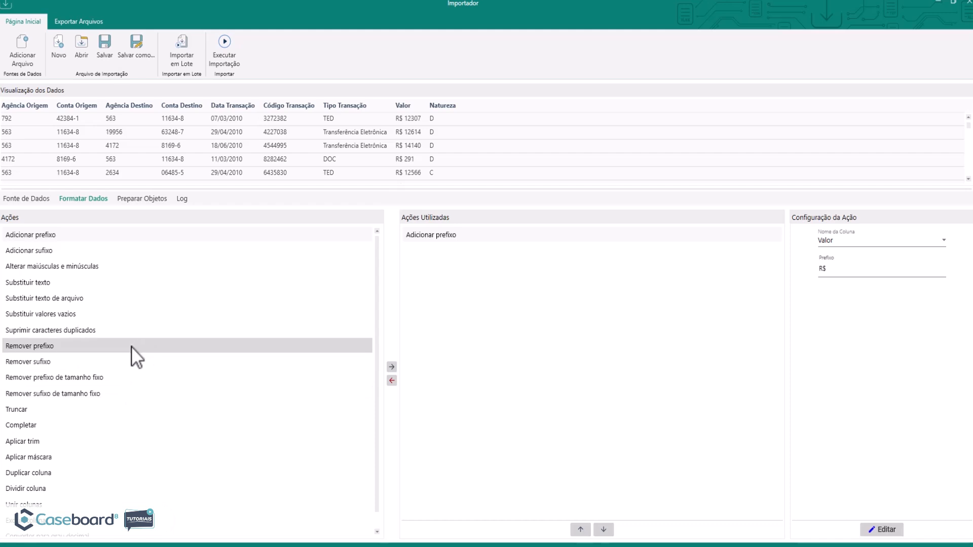
pyautogui.scroll(-1, 132, 345)
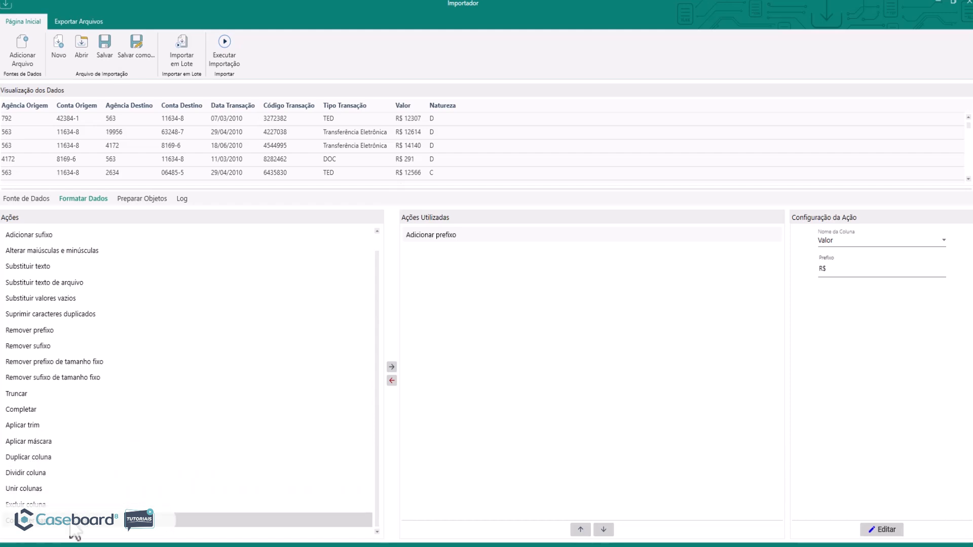
pyautogui.moveTo(71, 527); pyautogui.dragTo(458, 288)
pyautogui.click(868, 239)
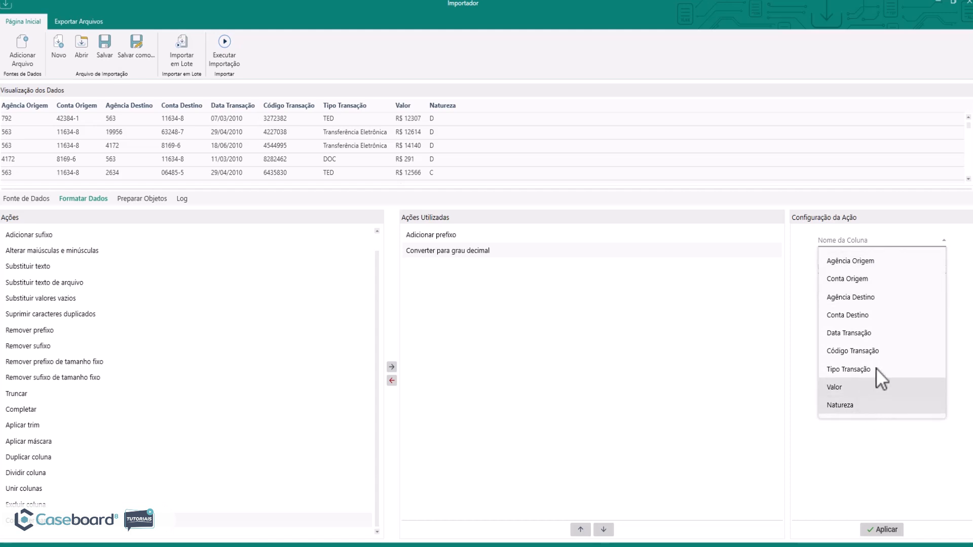
pyautogui.click(854, 404)
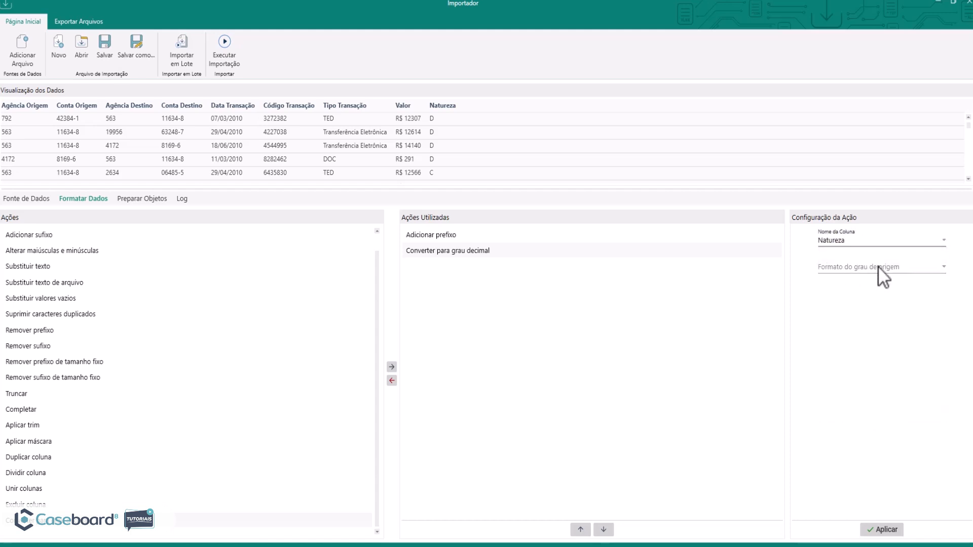
pyautogui.click(878, 266)
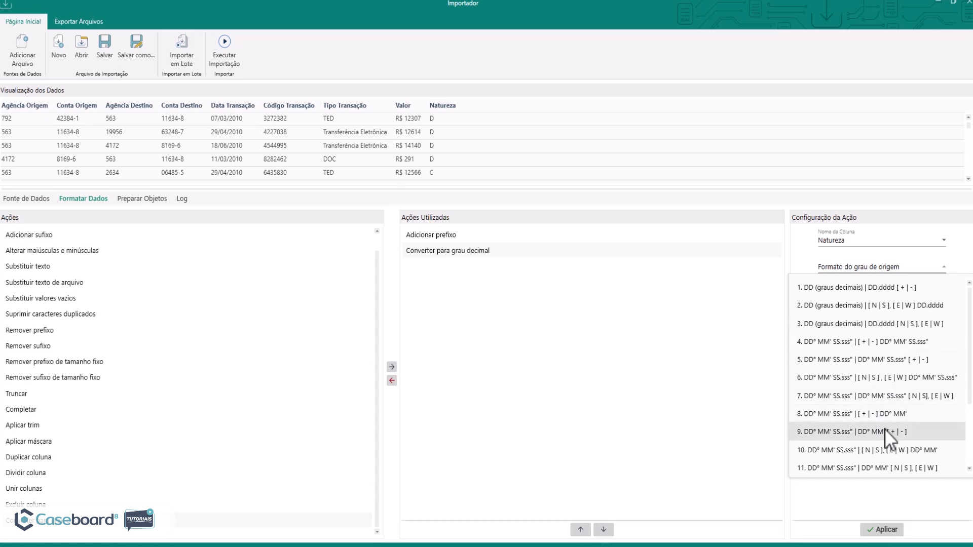
pyautogui.scroll(-2, 896, 357)
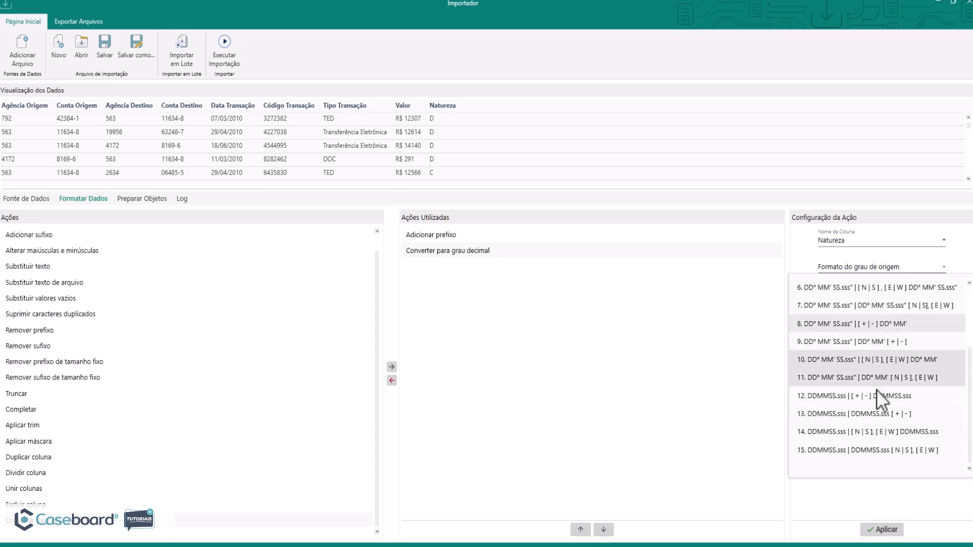
pyautogui.scroll(2, 890, 399)
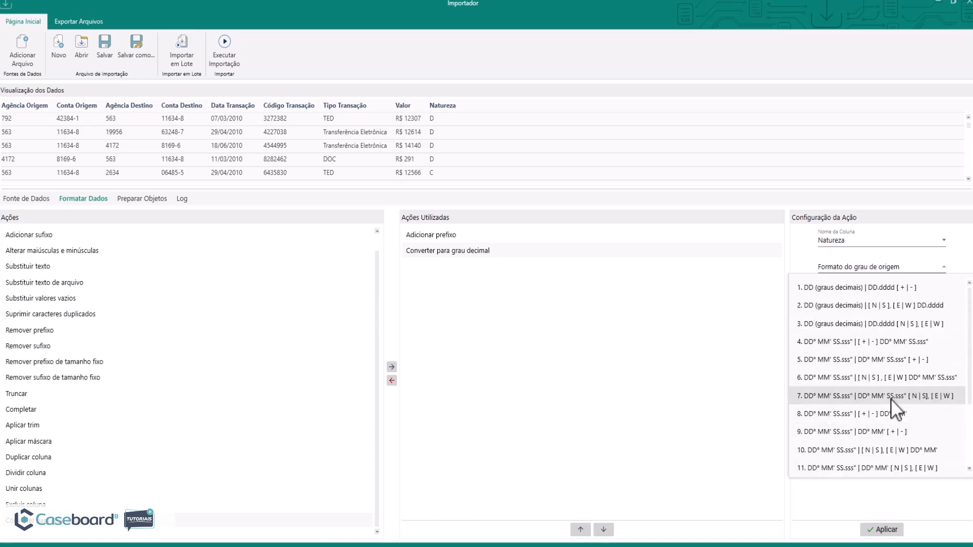